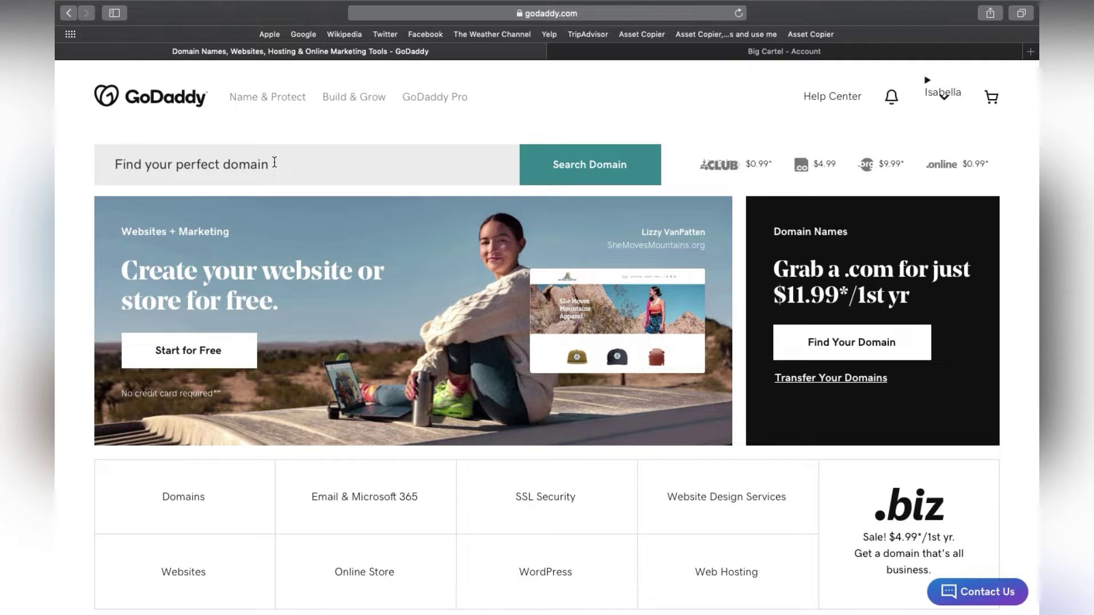
Search for candlesforyou and confirm candlesforyou.com is a $2,788.00 premium domain
{"action": "type", "text": "candlesforyou"}
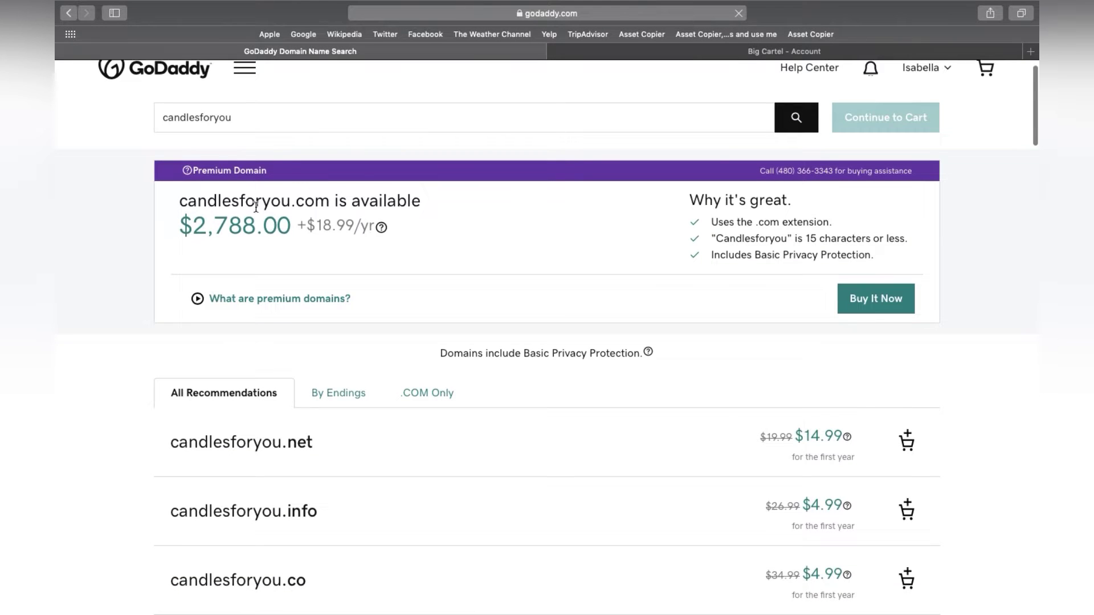
{"action": "scroll", "coordinate": [276, 150], "scroll_direction": "up", "scroll_amount": 1}
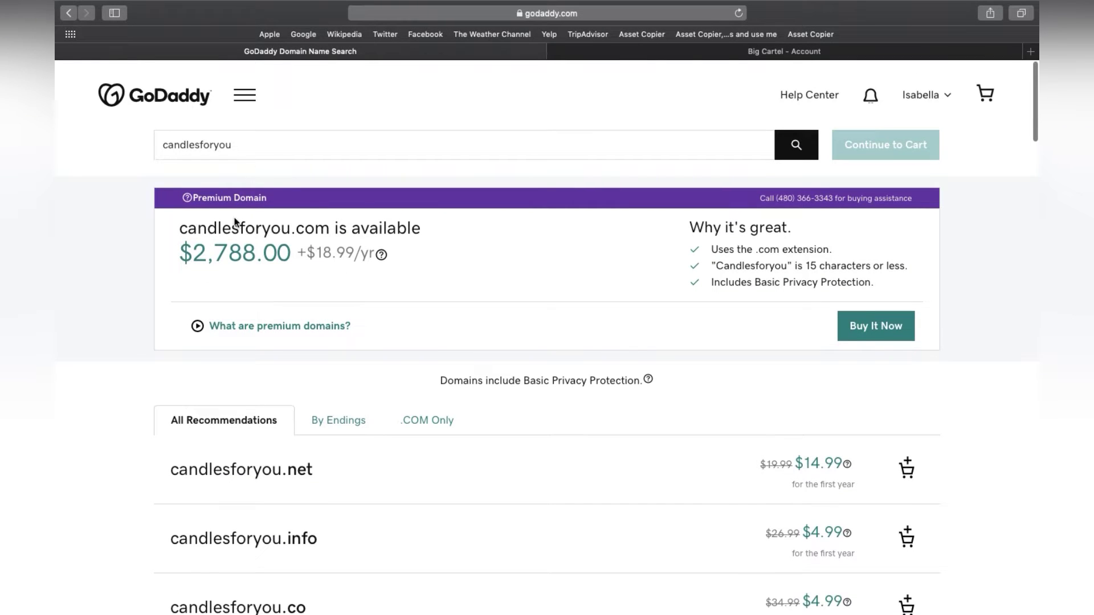
{"action": "left_click_drag", "start_coordinate": [250, 145], "coordinate": [159, 146]}
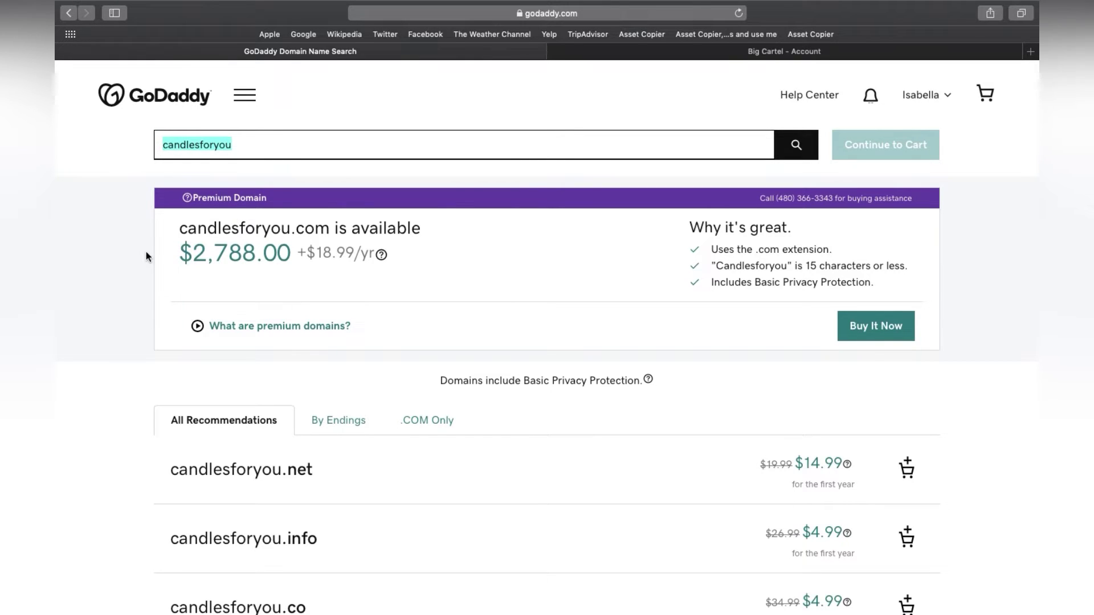
Search for baddiefulxo and add baddiefulxo.com to the cart for 5 years at $87.95
{"action": "type", "text": "bad"}
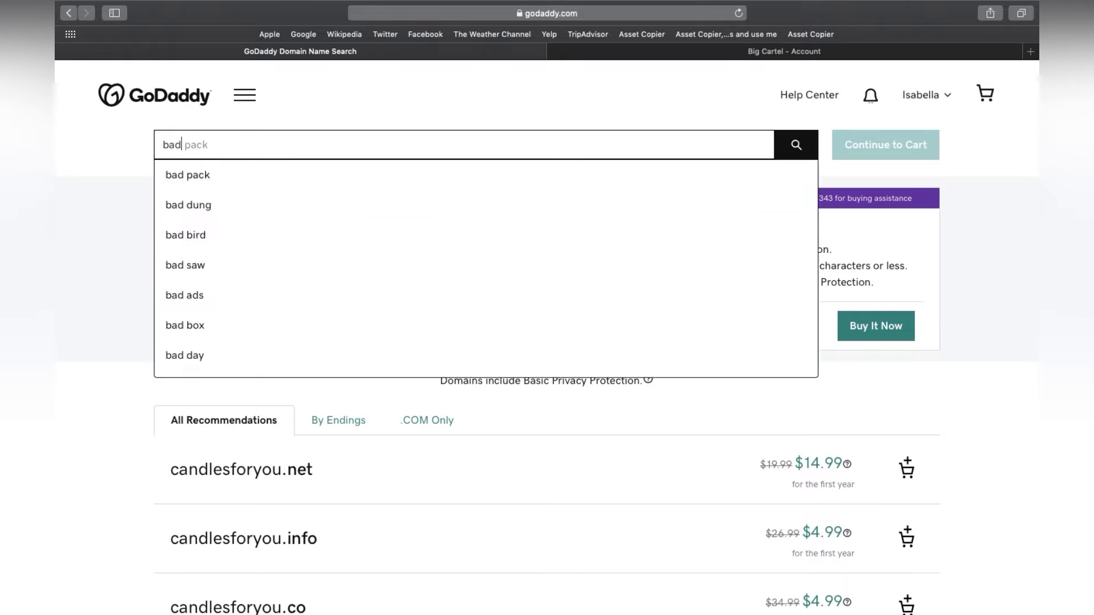
{"action": "type", "text": "diefulx"}
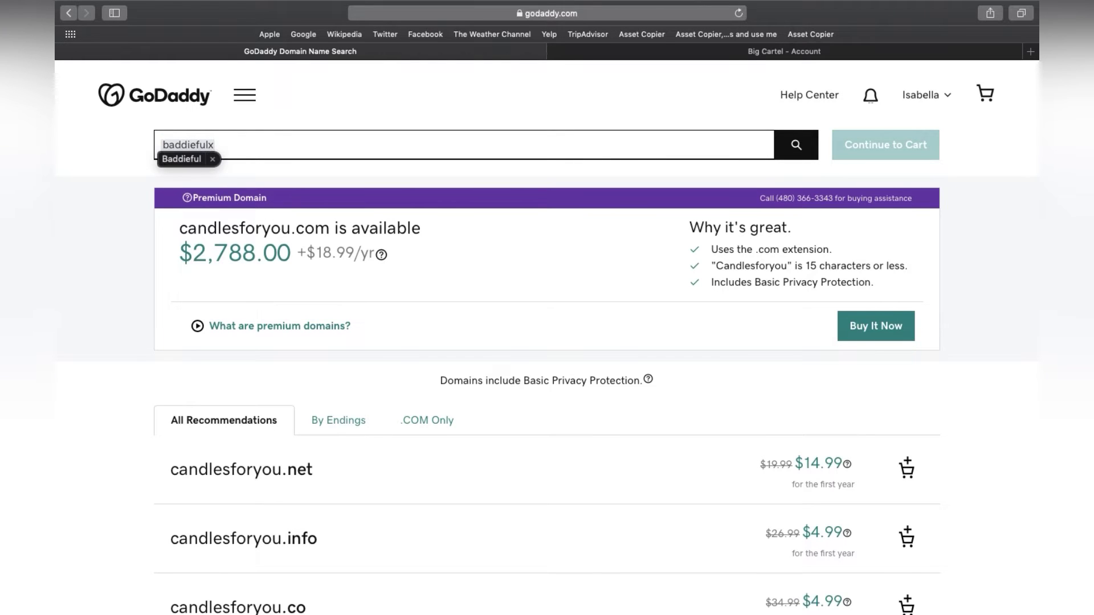
{"action": "type", "text": "o"}
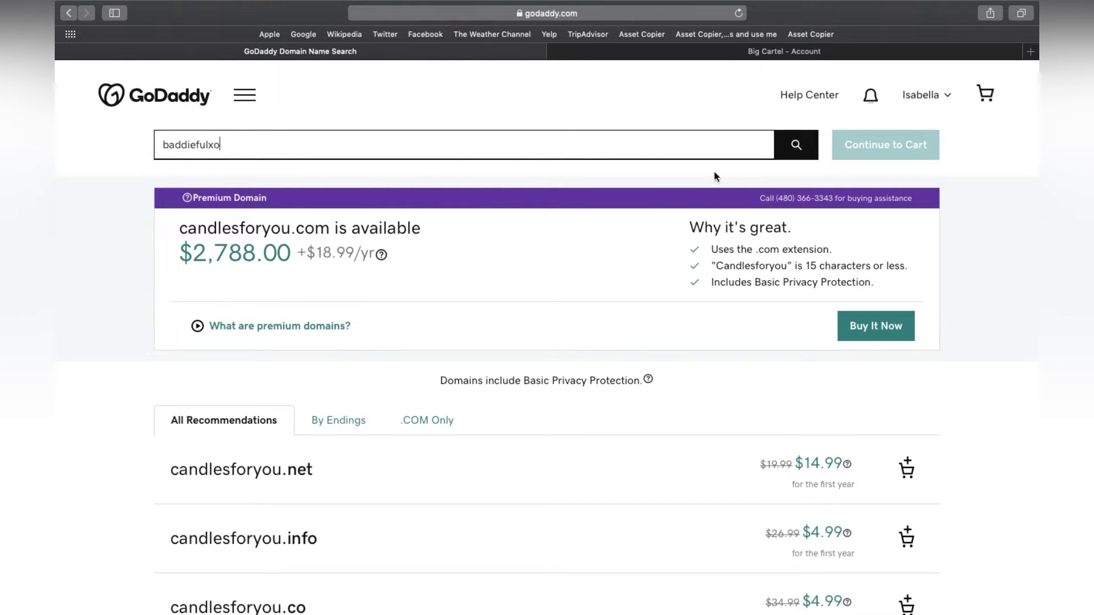
{"action": "left_click", "coordinate": [795, 149]}
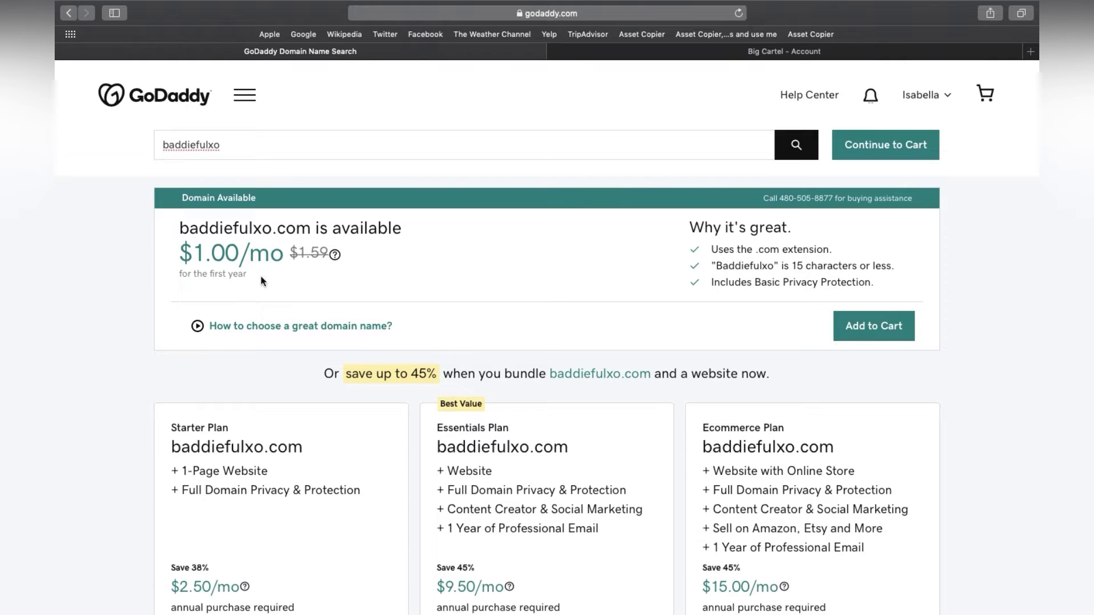
{"action": "left_click", "coordinate": [873, 327]}
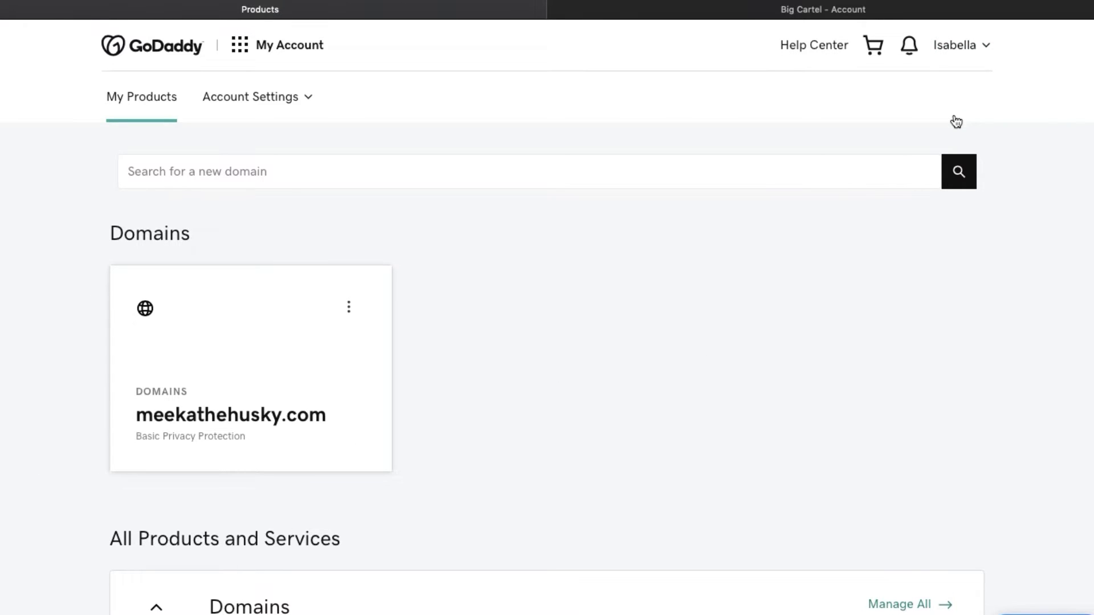
Go to My Products and open Manage DNS for meekathehusky.com
{"action": "left_click", "coordinate": [980, 47]}
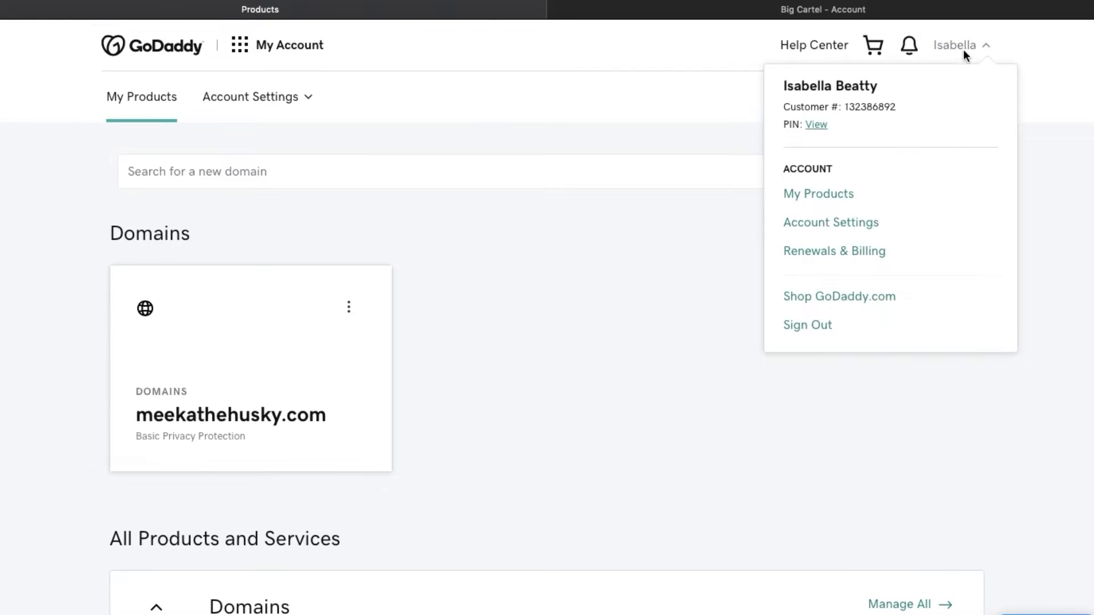
{"action": "left_click", "coordinate": [833, 205]}
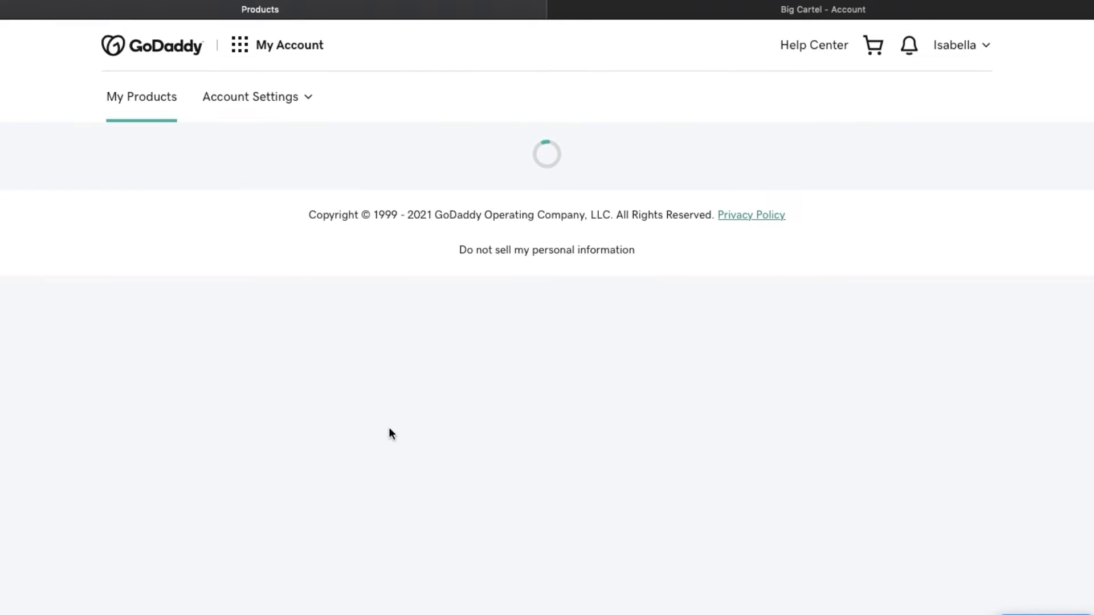
{"action": "left_click", "coordinate": [349, 307]}
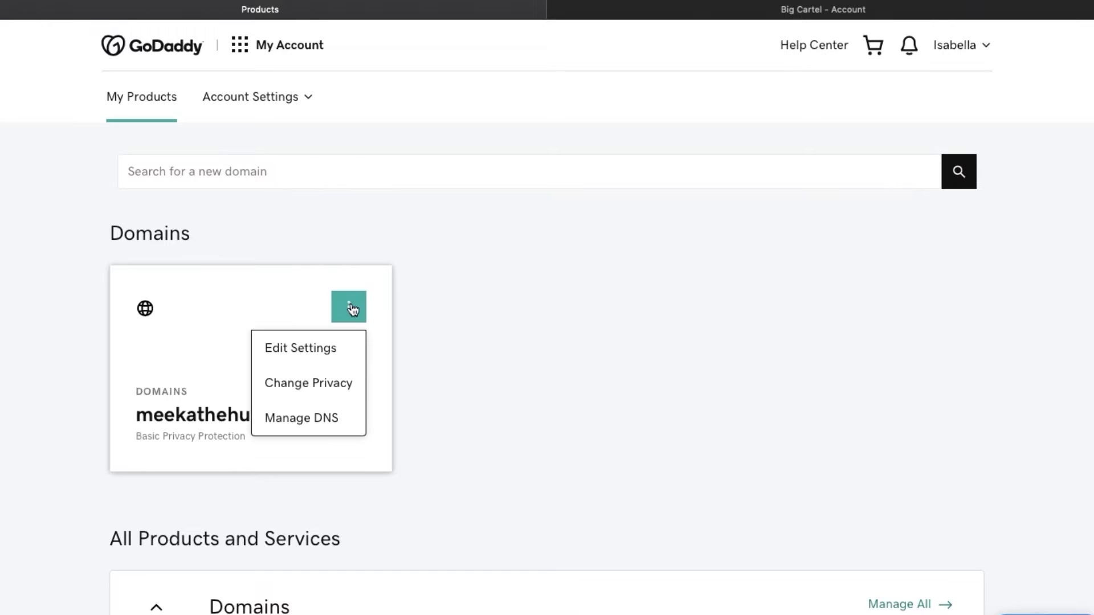
{"action": "left_click", "coordinate": [321, 419]}
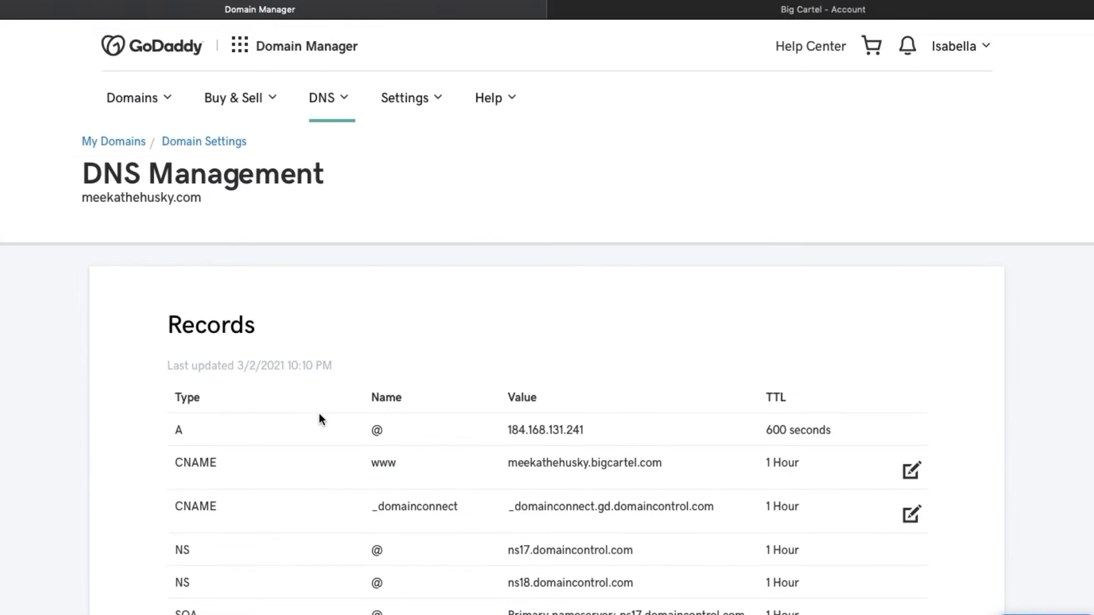
Save the www CNAME record pointing to meekathehusky.bigcartel.com with TTL 1 Hour
{"action": "scroll", "coordinate": [475, 271], "scroll_direction": "down", "scroll_amount": 5}
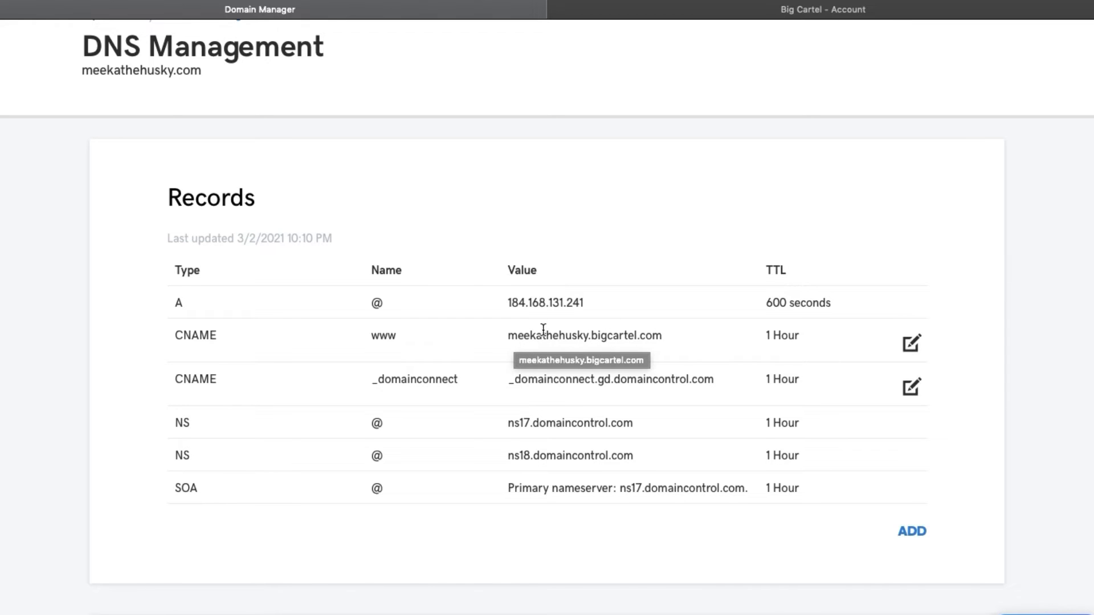
{"action": "left_click", "coordinate": [907, 346]}
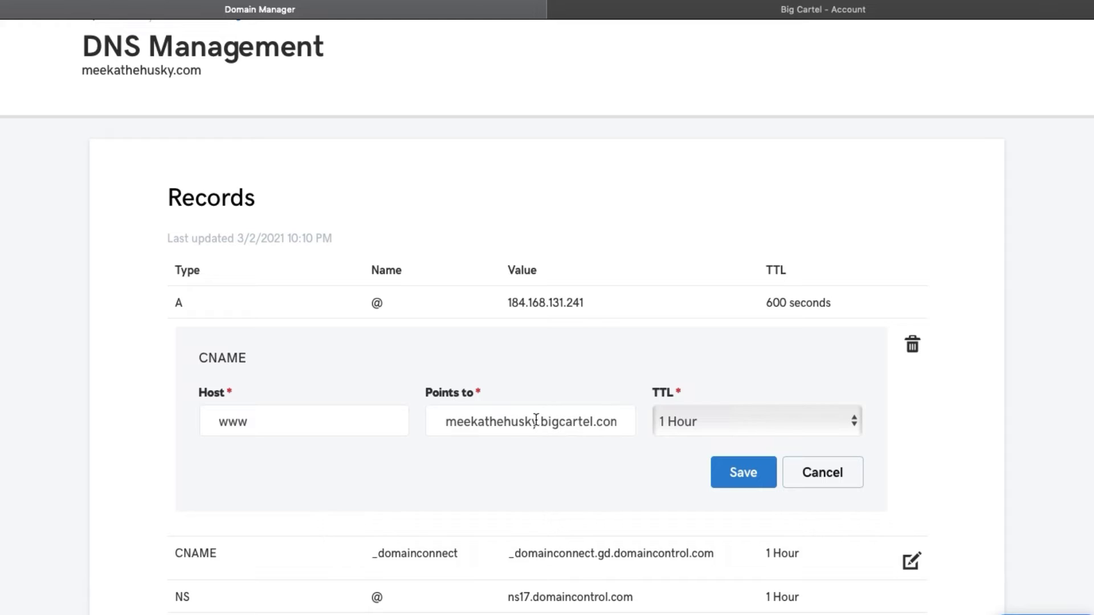
{"action": "left_click", "coordinate": [753, 474]}
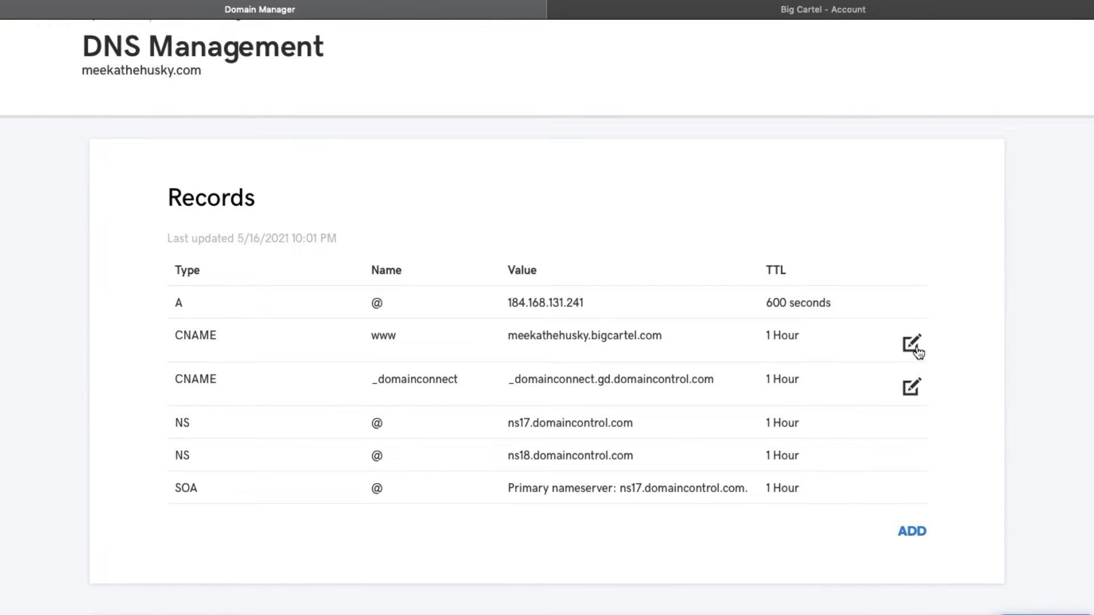
{"action": "left_click", "coordinate": [913, 346]}
{"action": "left_click", "coordinate": [821, 414]}
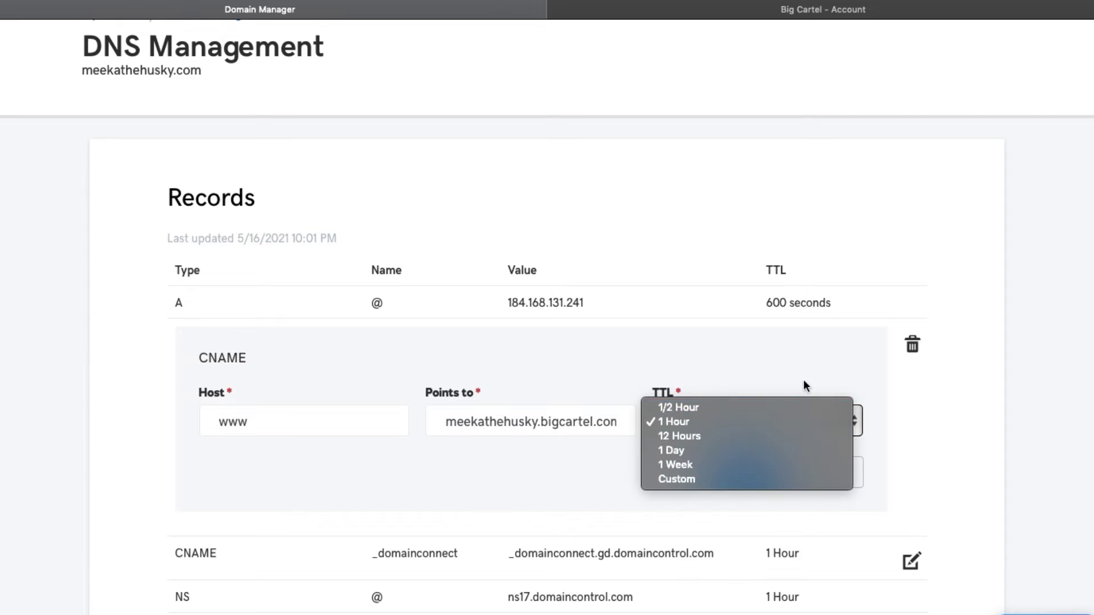
{"action": "left_click", "coordinate": [803, 380]}
{"action": "left_click", "coordinate": [736, 480]}
{"action": "scroll", "coordinate": [752, 361], "scroll_direction": "down", "scroll_amount": 6}
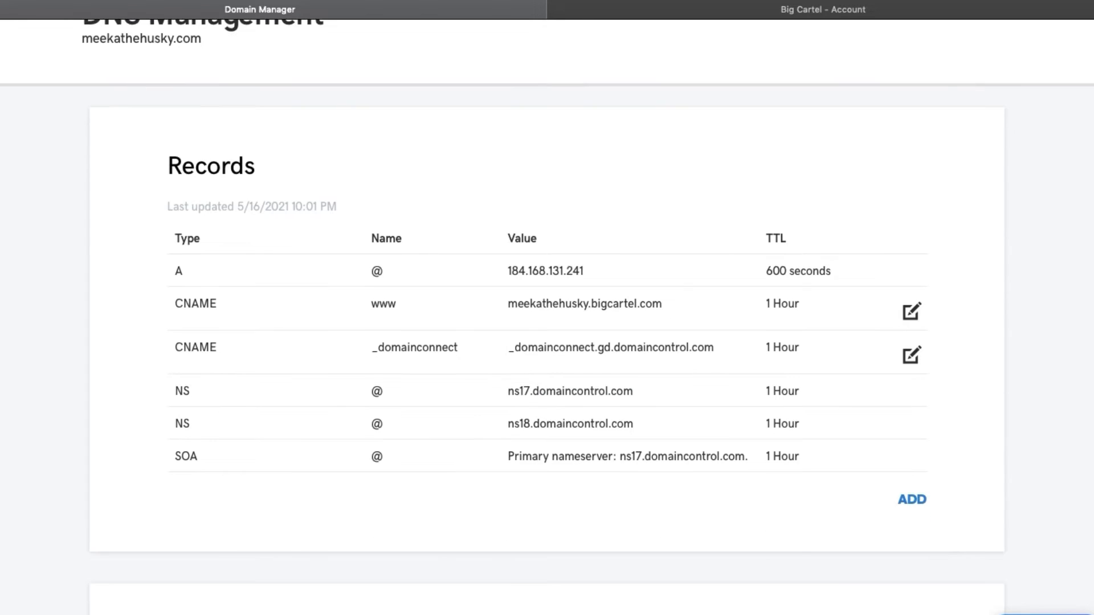
{"action": "scroll", "coordinate": [813, 260], "scroll_direction": "down", "scroll_amount": 7}
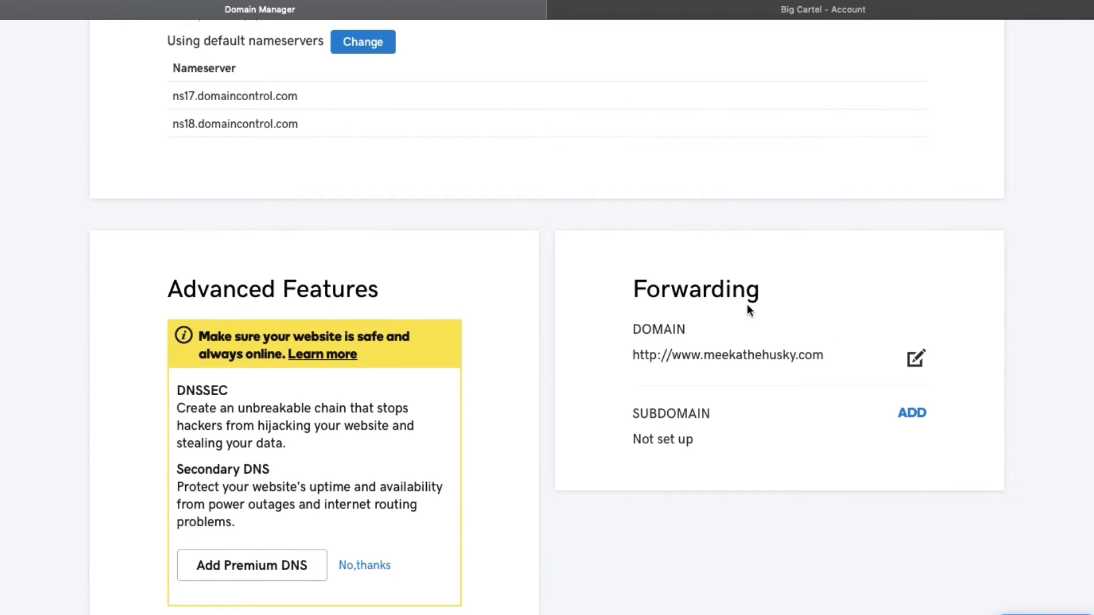
{"action": "left_click", "coordinate": [914, 359]}
{"action": "scroll", "coordinate": [835, 320], "scroll_direction": "down", "scroll_amount": 3}
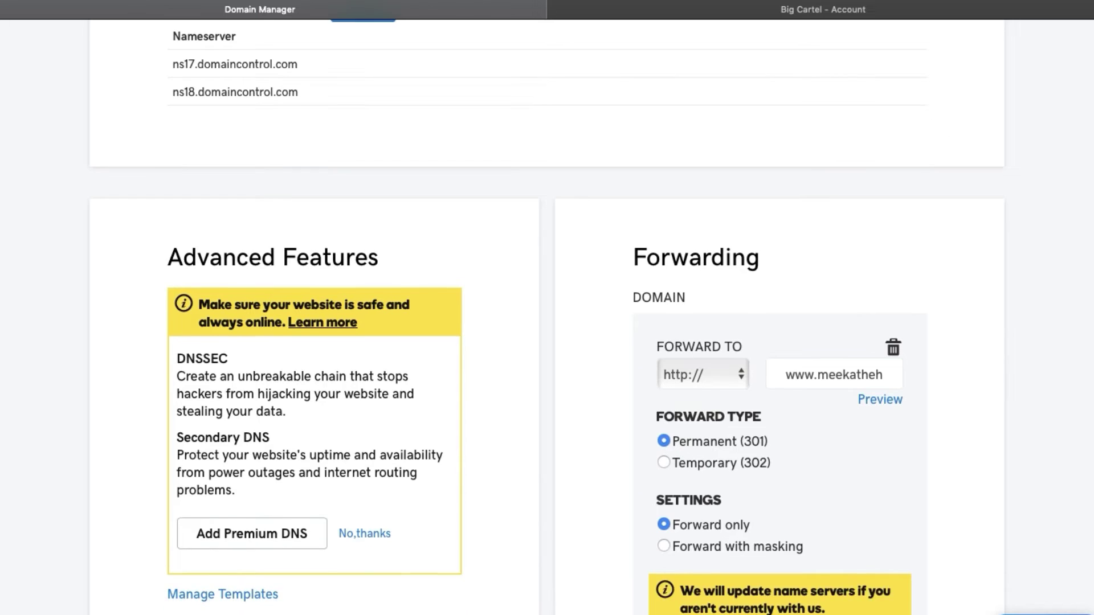
{"action": "left_click_drag", "start_coordinate": [827, 279], "coordinate": [856, 279]}
{"action": "left_click", "coordinate": [855, 279]}
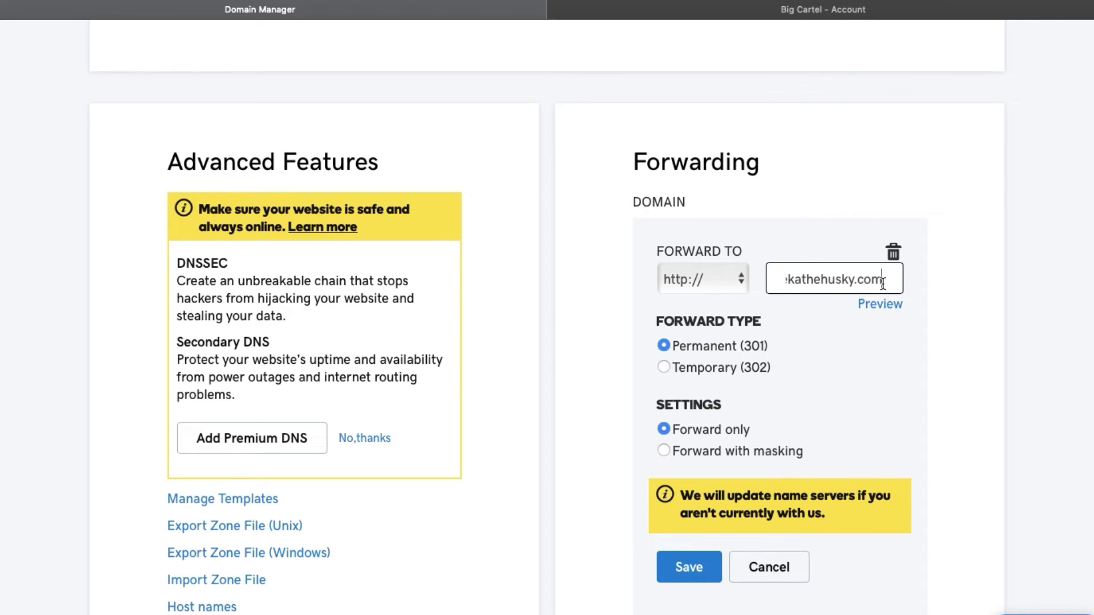
{"action": "left_click", "coordinate": [682, 288]}
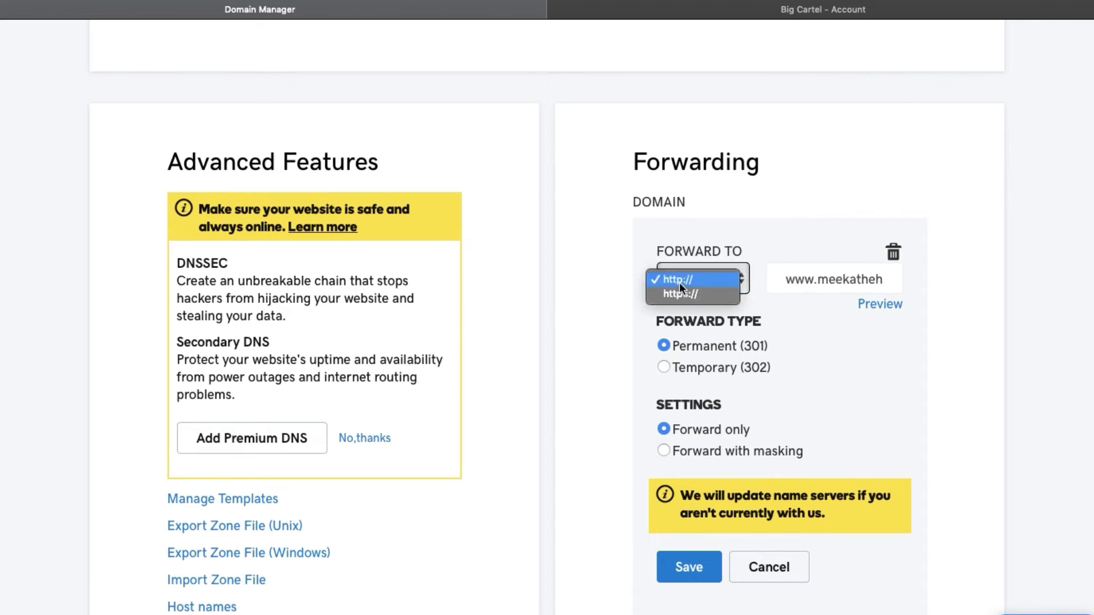
{"action": "left_click", "coordinate": [691, 279]}
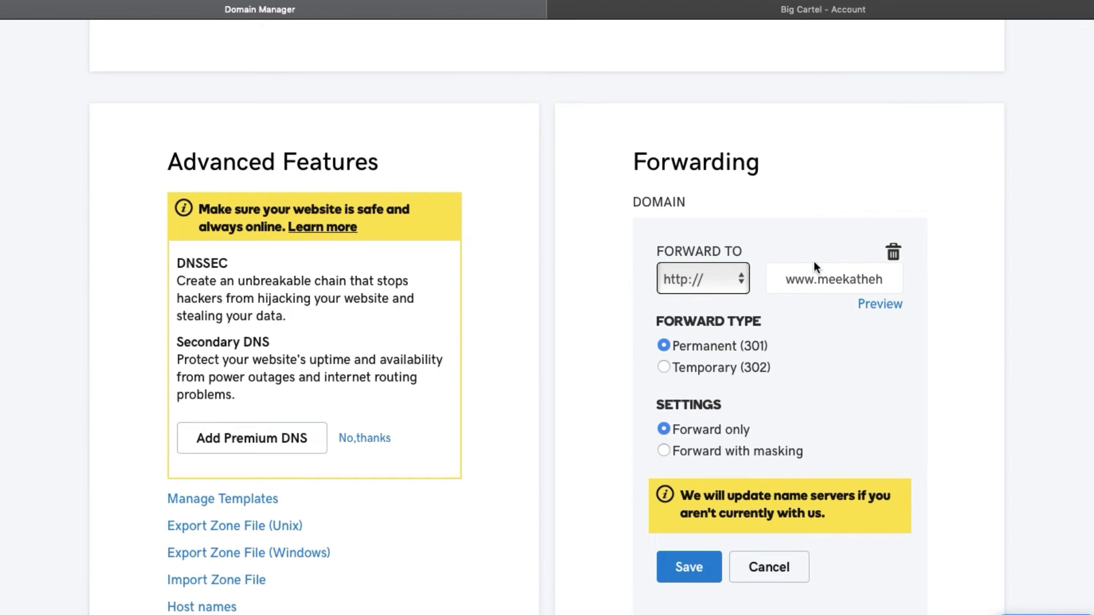
{"action": "left_click", "coordinate": [689, 567]}
{"action": "left_click", "coordinate": [689, 579]}
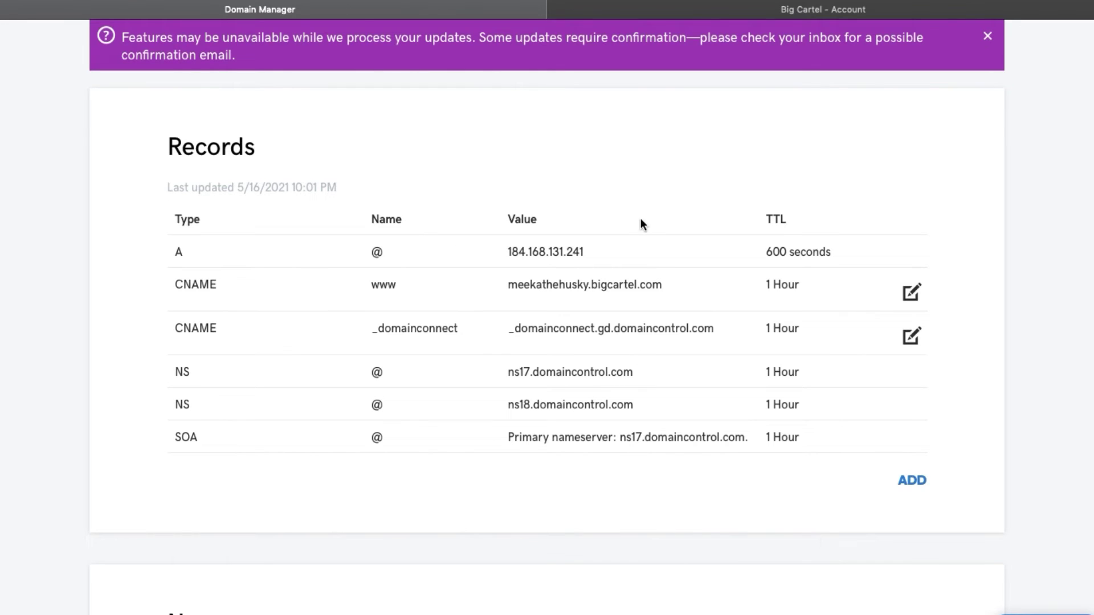
{"action": "left_click", "coordinate": [690, 13]}
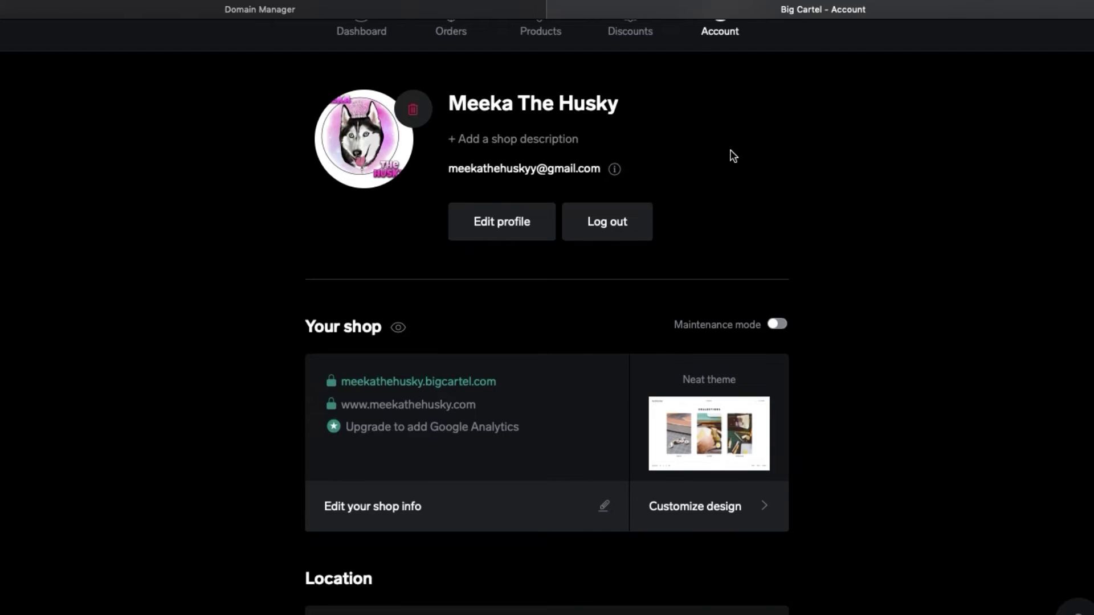
{"action": "scroll", "coordinate": [731, 154], "scroll_direction": "down", "scroll_amount": 1}
{"action": "scroll", "coordinate": [701, 188], "scroll_direction": "down", "scroll_amount": 1}
{"action": "left_click", "coordinate": [489, 447]}
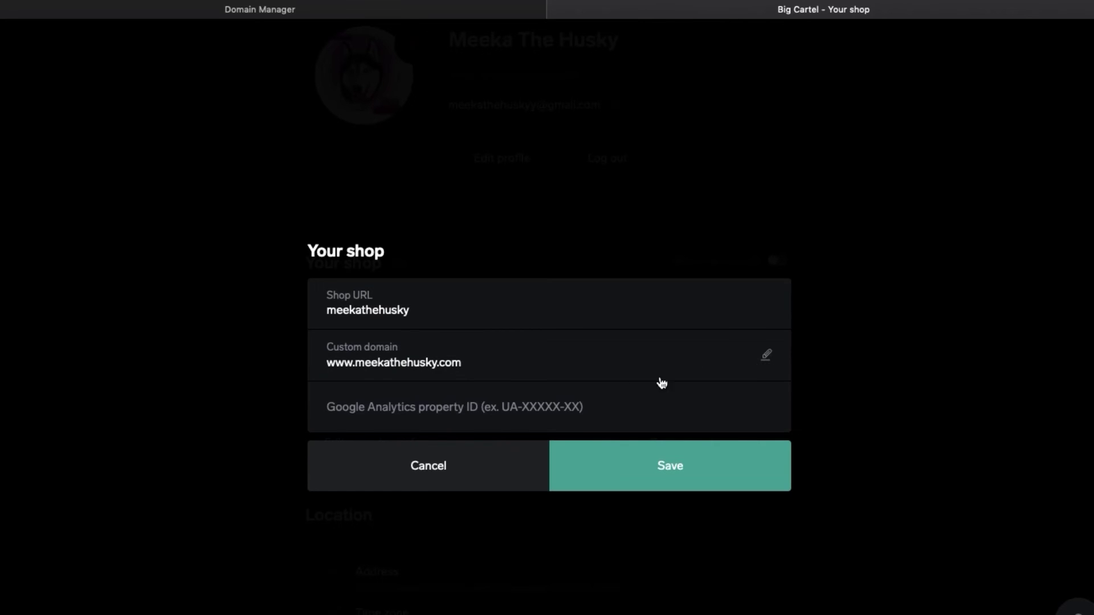
{"action": "left_click", "coordinate": [646, 476]}
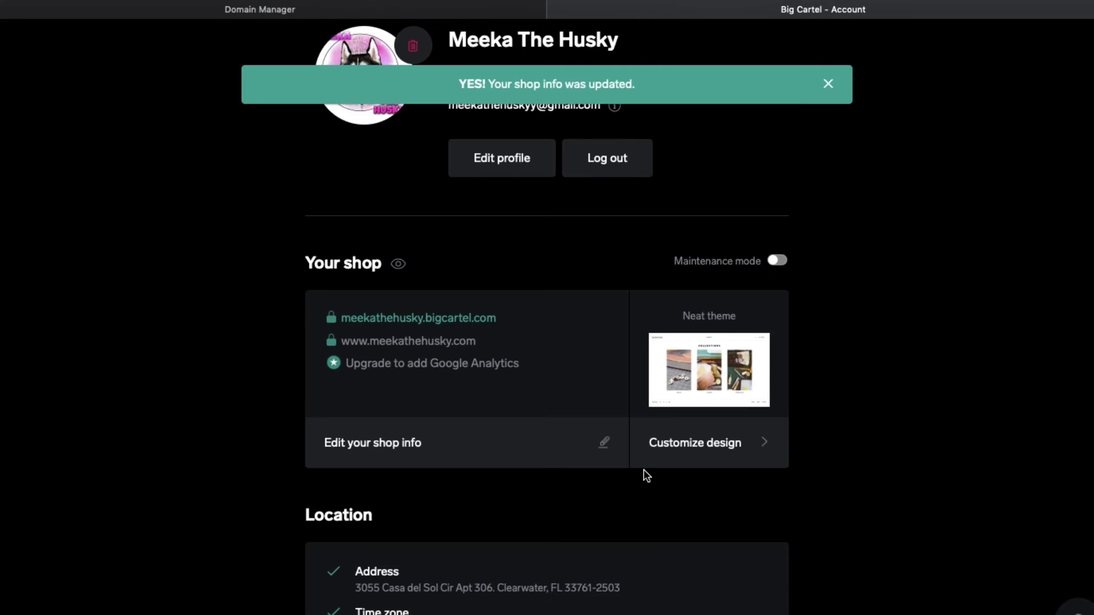
{"action": "scroll", "coordinate": [646, 477], "scroll_direction": "up", "scroll_amount": 3}
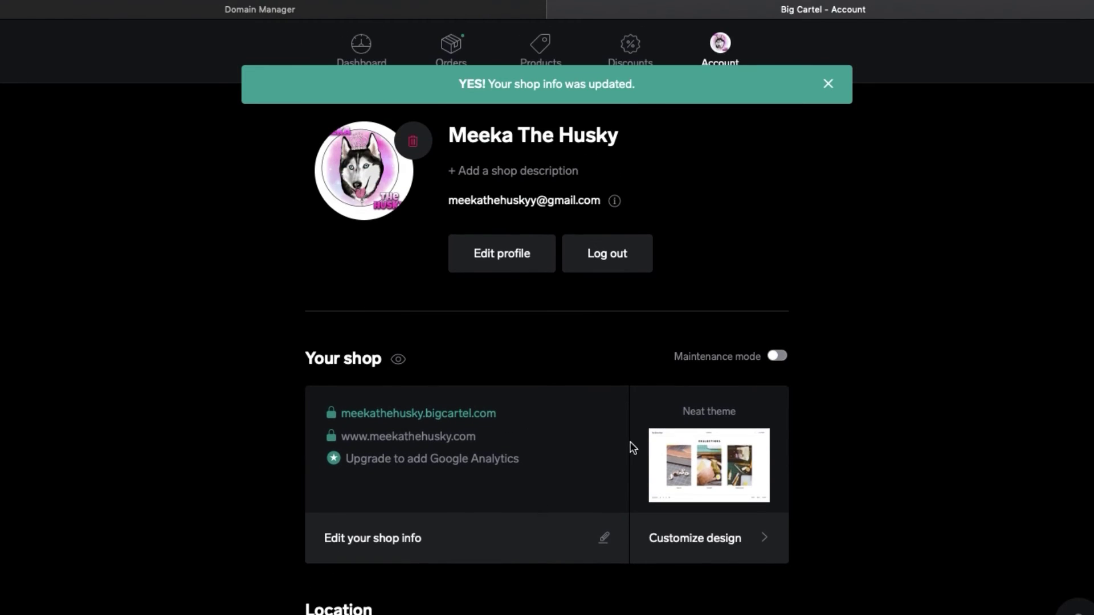